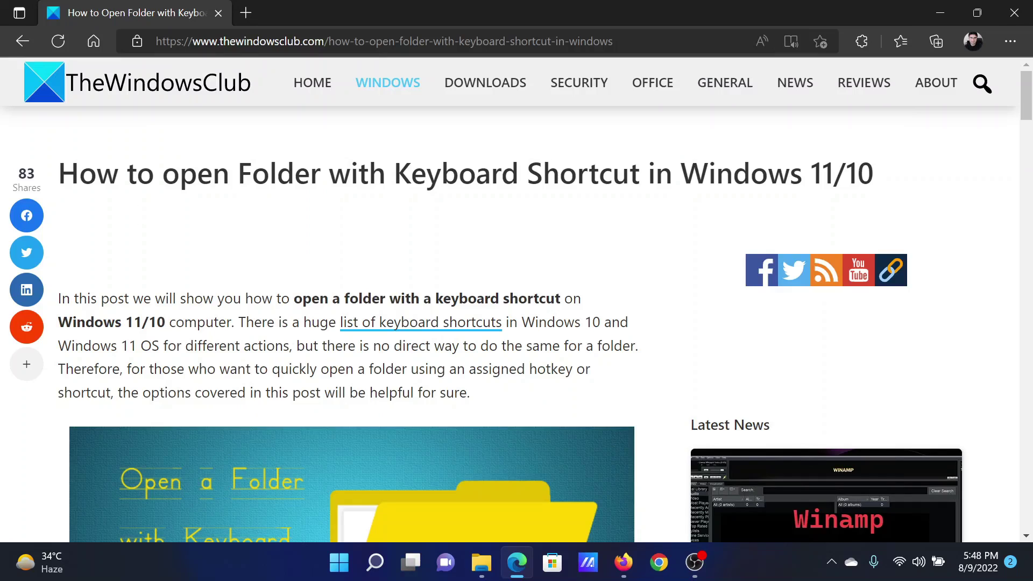
# Briefly highlight the article title, then open the Pictures folder in File Explorer.
pyautogui.moveTo(96, 173); pyautogui.dragTo(751, 173)
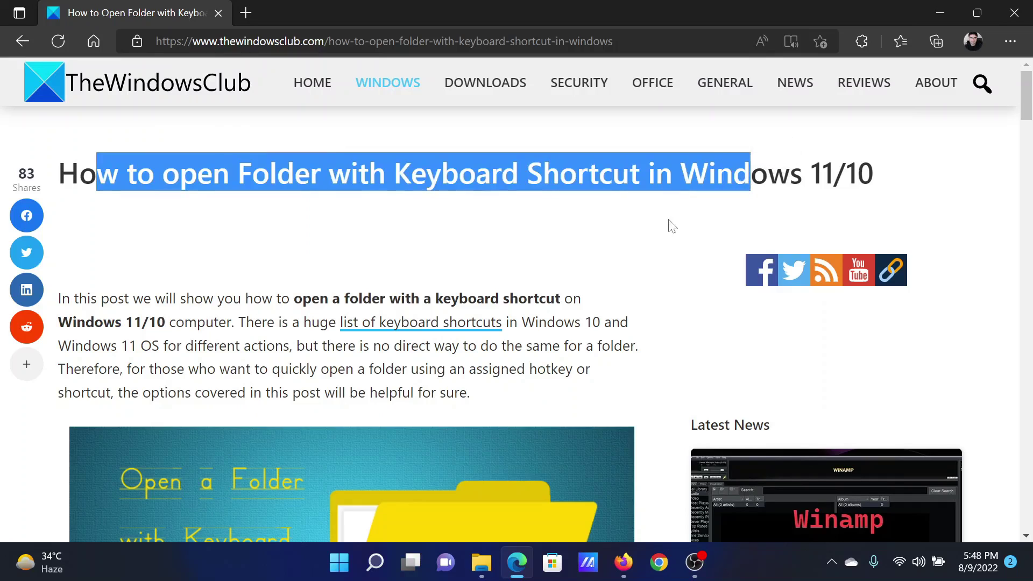
pyautogui.click(645, 262)
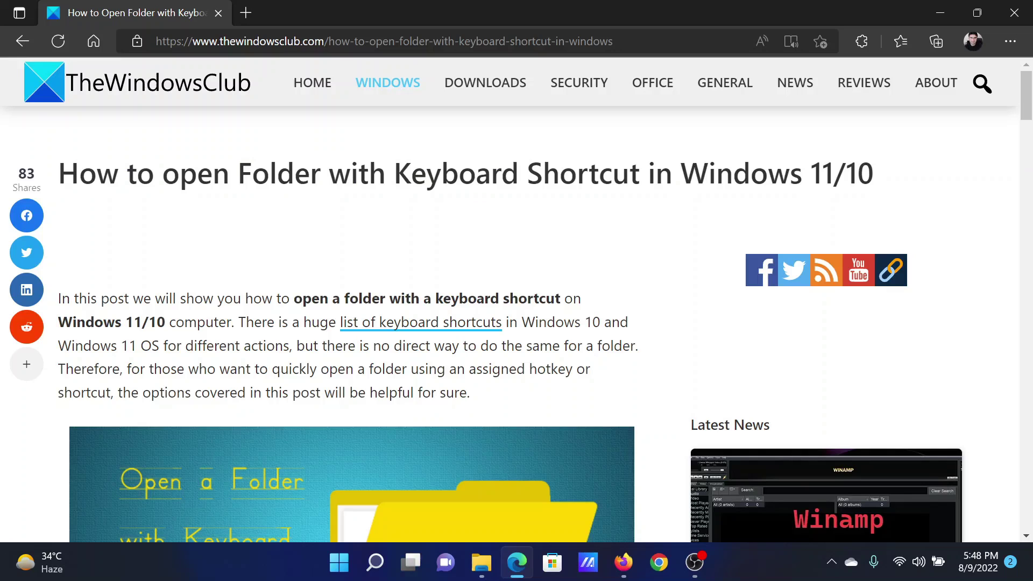
pyautogui.click(481, 562)
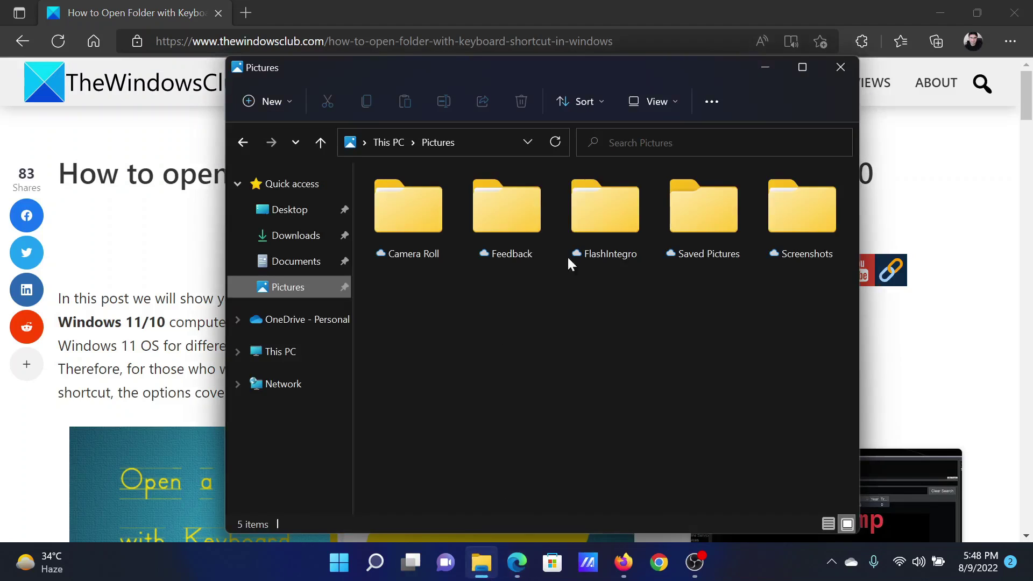
# Send the FlashIntegro folder to the desktop as a shortcut.
pyautogui.rightClick(593, 208)
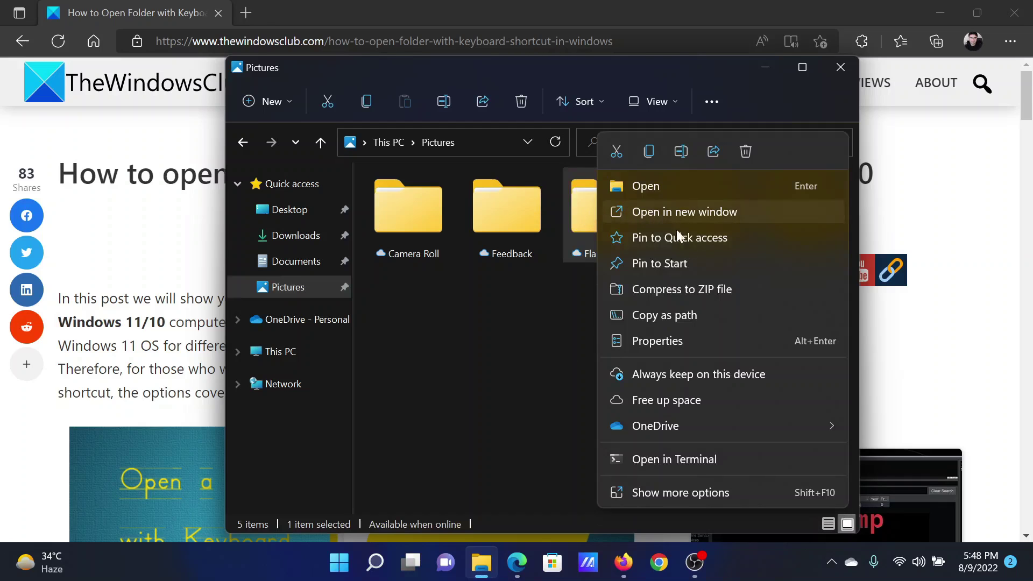
pyautogui.click(692, 492)
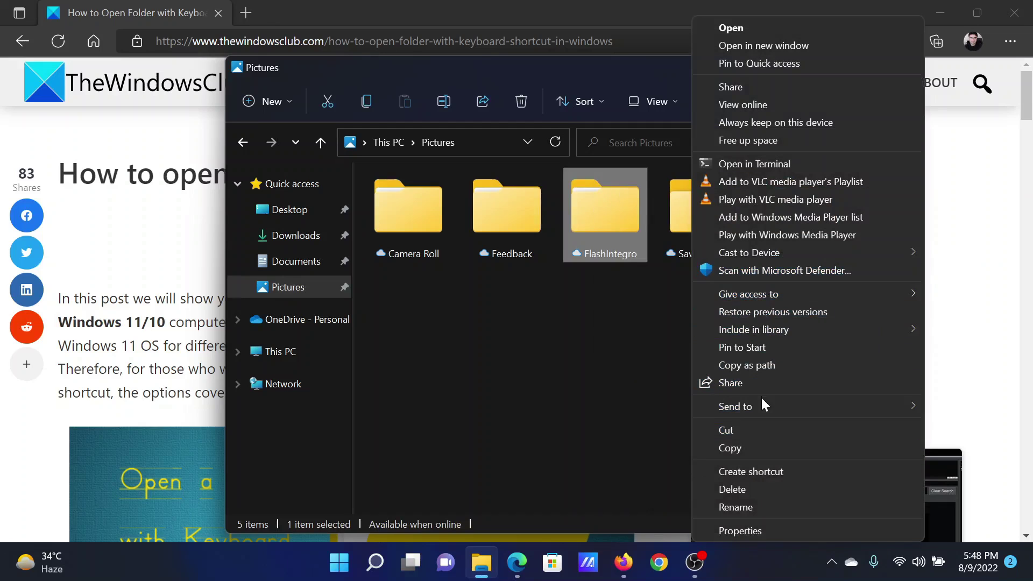
pyautogui.moveTo(807, 407)
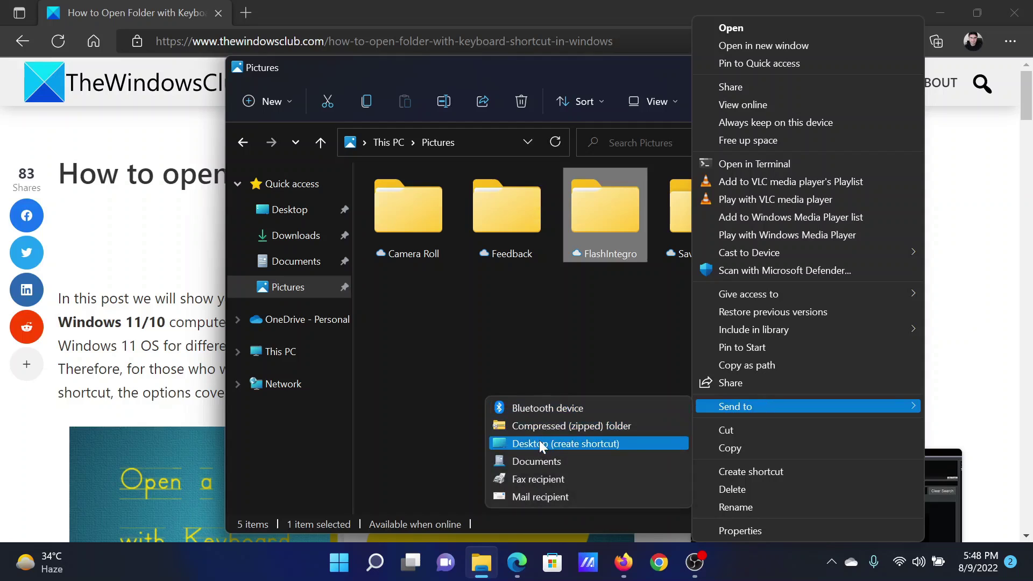
pyautogui.click(542, 446)
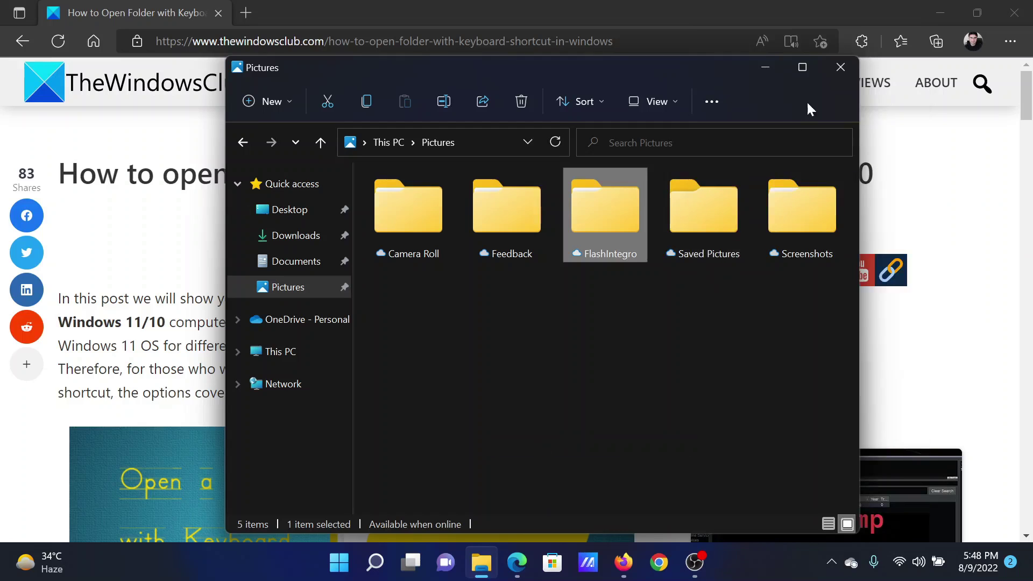
# Close Pictures and open the Properties of the FlashIntegro desktop shortcut.
pyautogui.click(842, 73)
pyautogui.press('super+d')
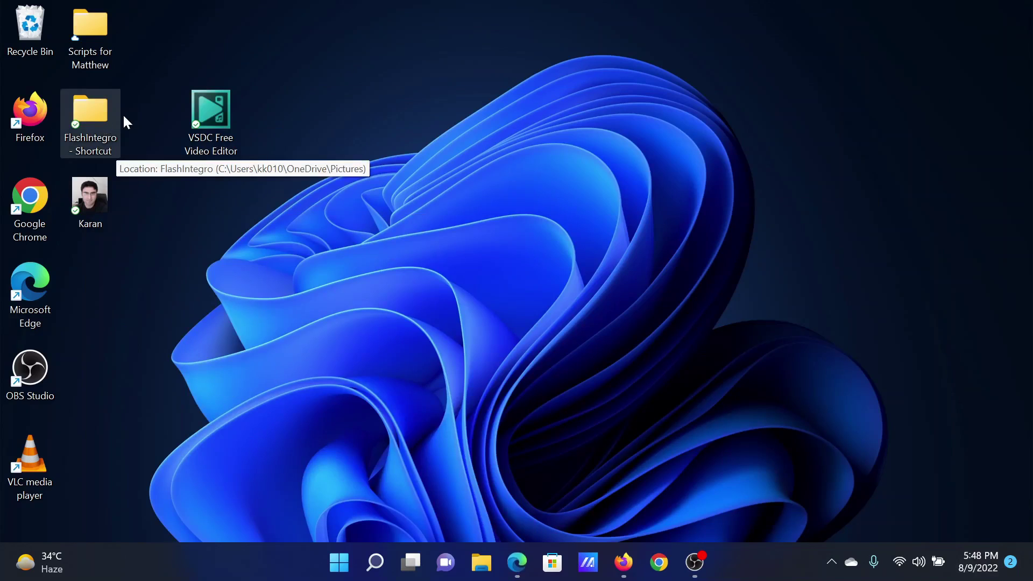
pyautogui.rightClick(95, 112)
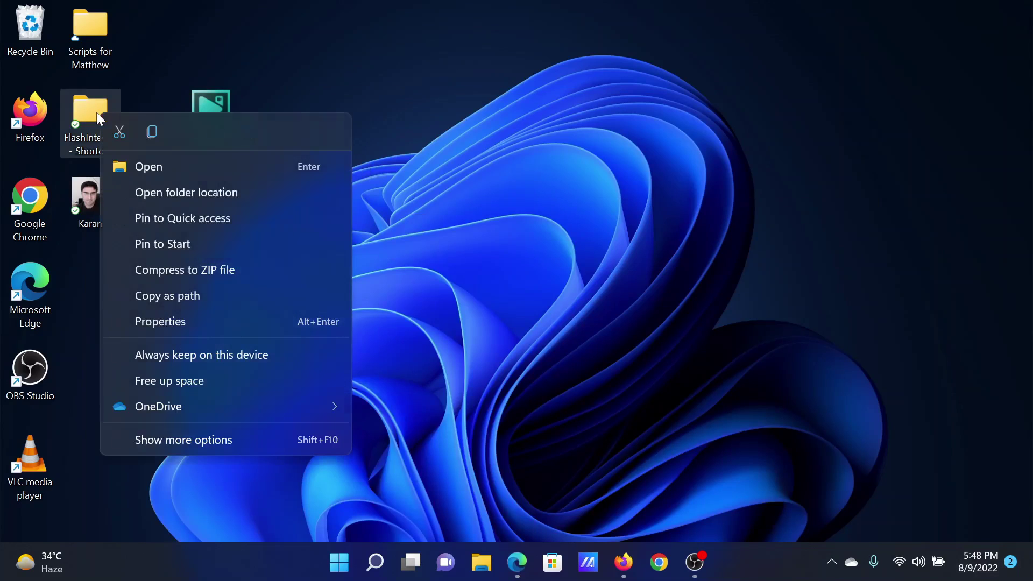
pyautogui.click(190, 329)
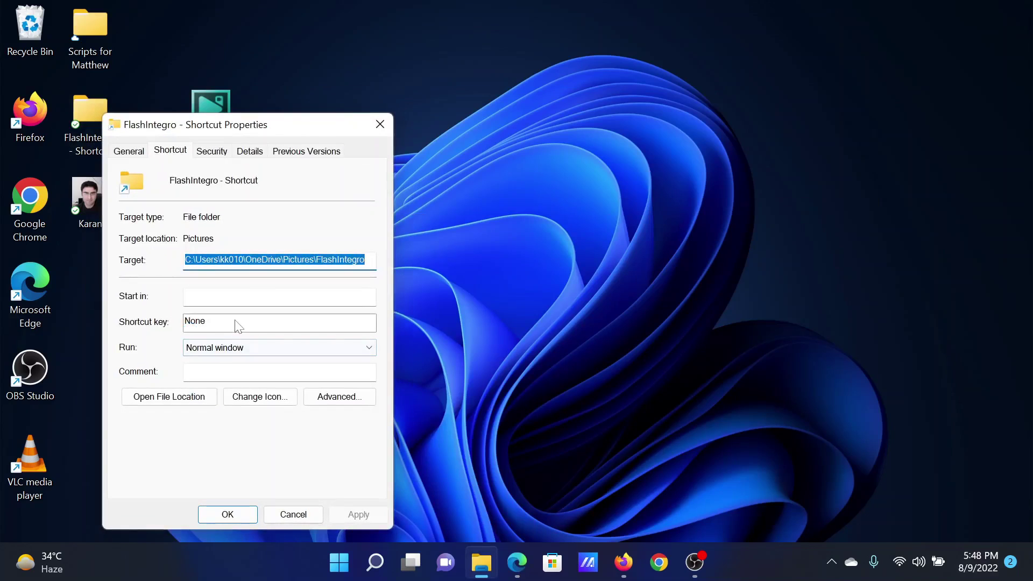
# Enter Ctrl + Alt + H as the FlashIntegro shortcut key, then apply and confirm.
pyautogui.click(238, 323)
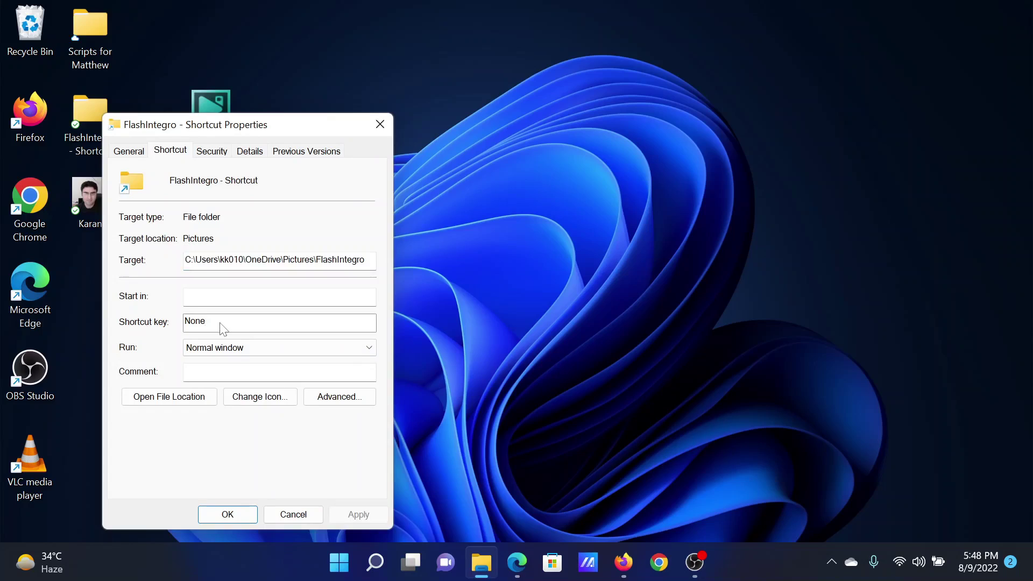
pyautogui.press('h')
pyautogui.write('Ctrl + Alt + H')
pyautogui.click(359, 514)
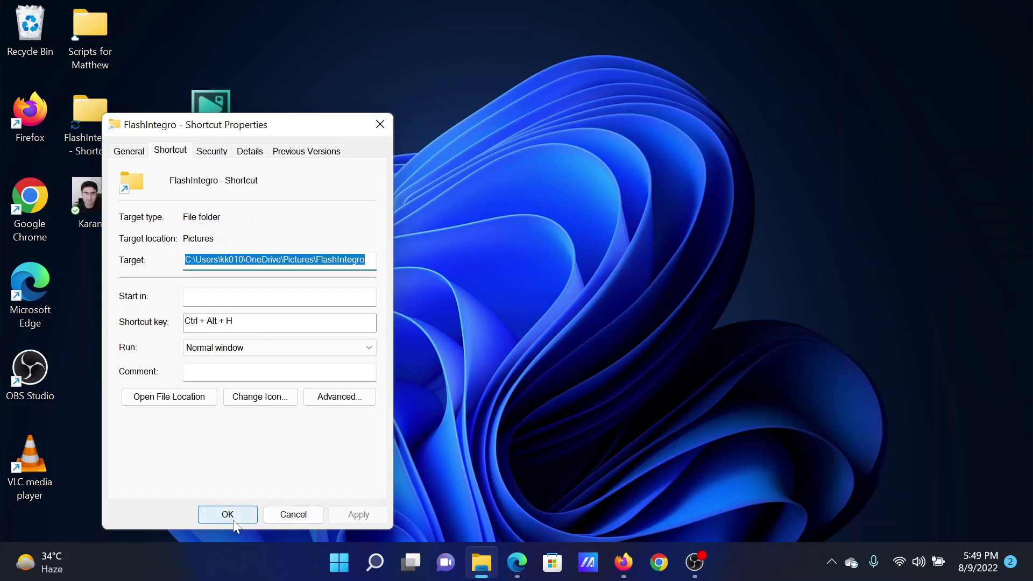
pyautogui.click(228, 514)
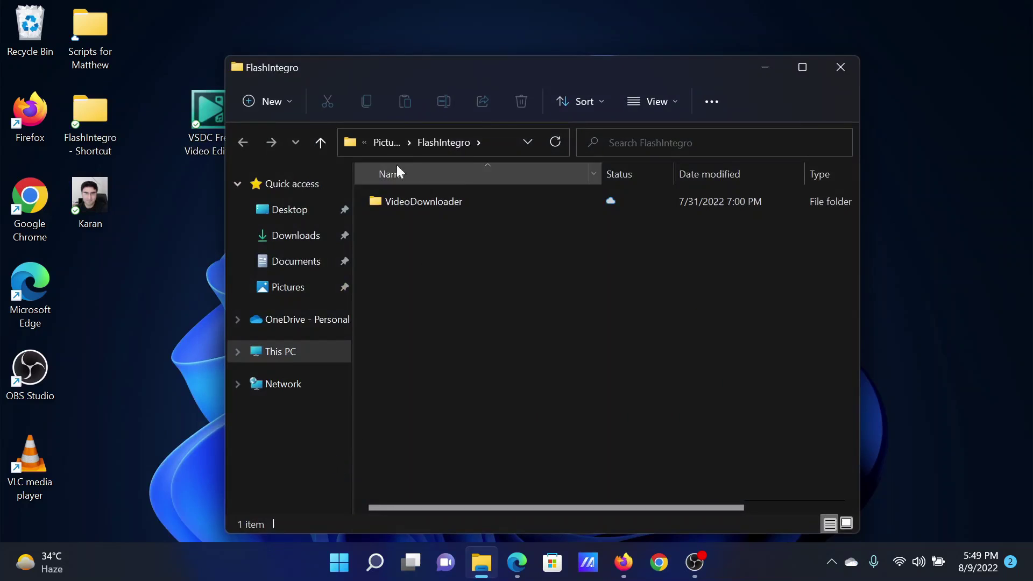
# Close the FlashIntegro folder window and bring back the Edge article.
pyautogui.click(841, 67)
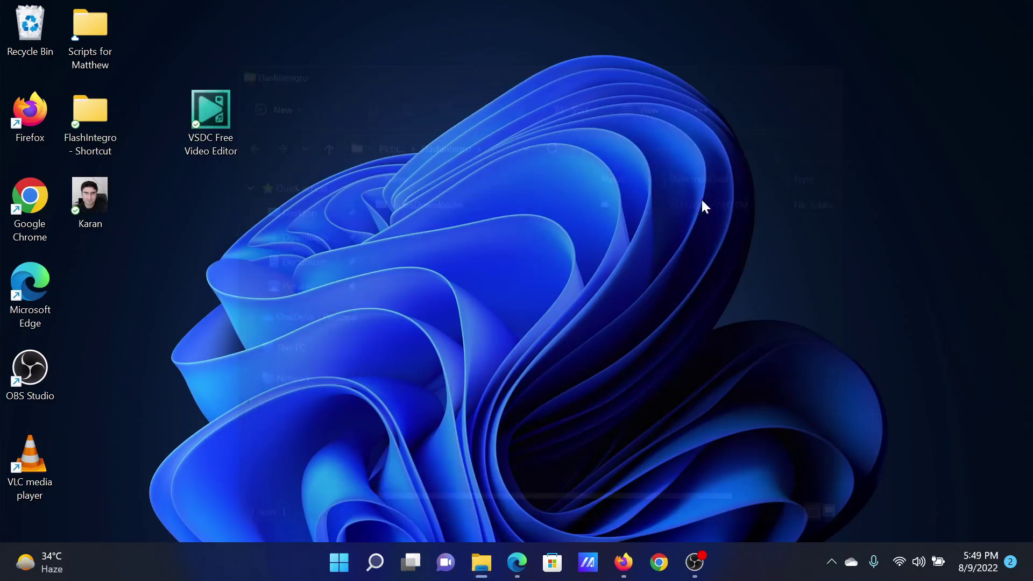
pyautogui.click(516, 562)
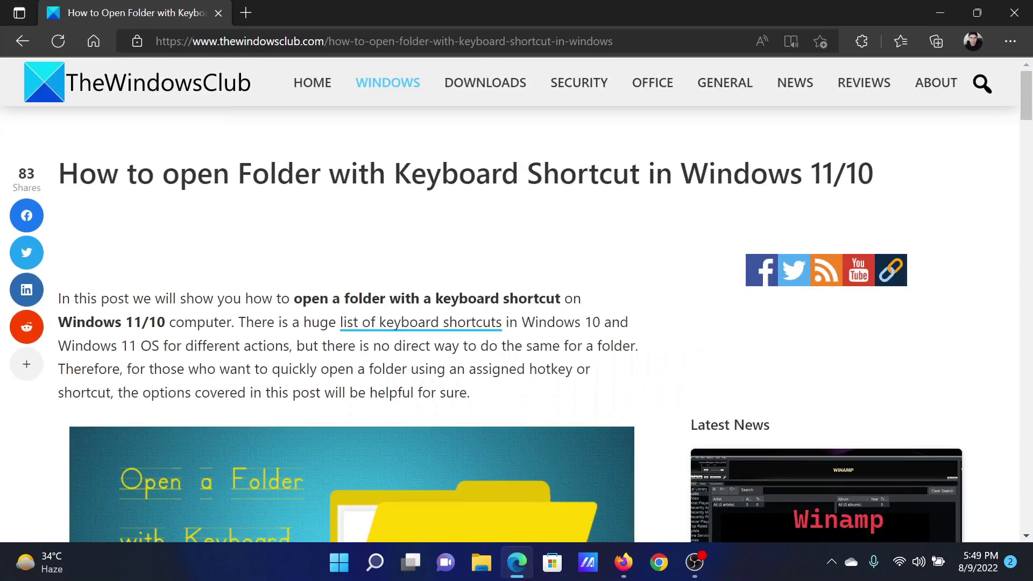